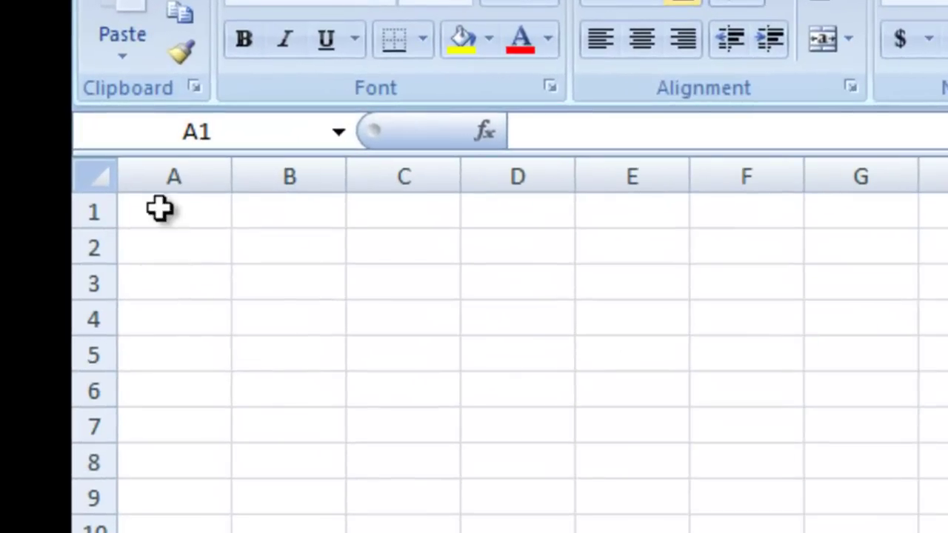
Enter the column headings X in cell A1 and Y in cell B1.
click(160, 138)
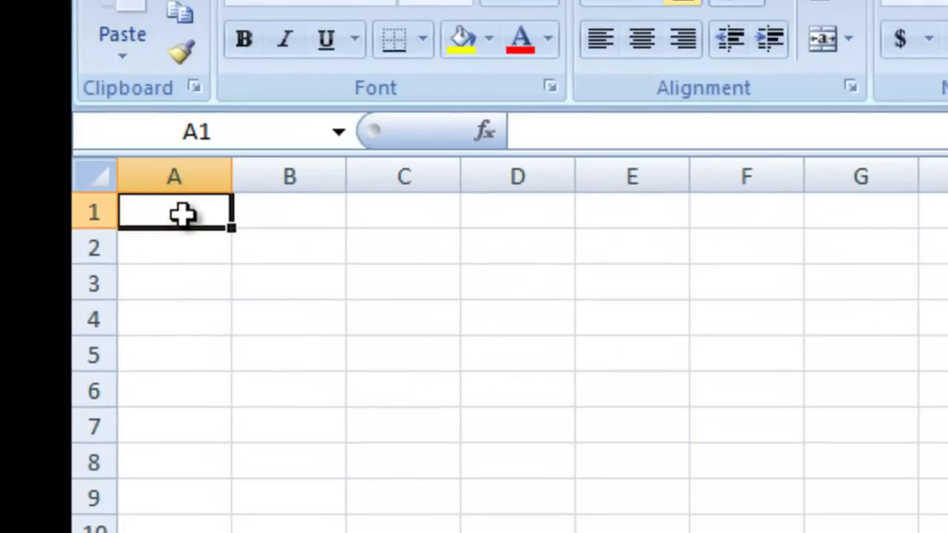
text(X)
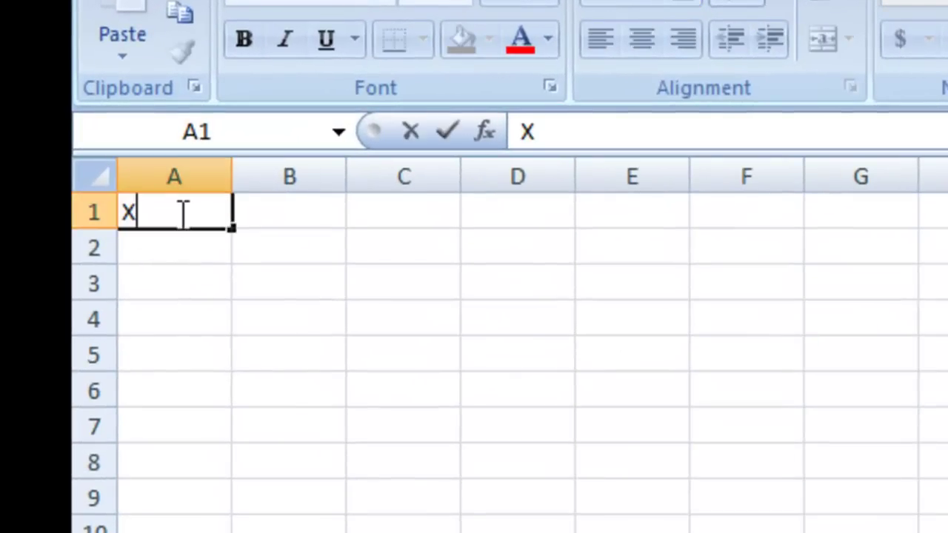
key(Tab)
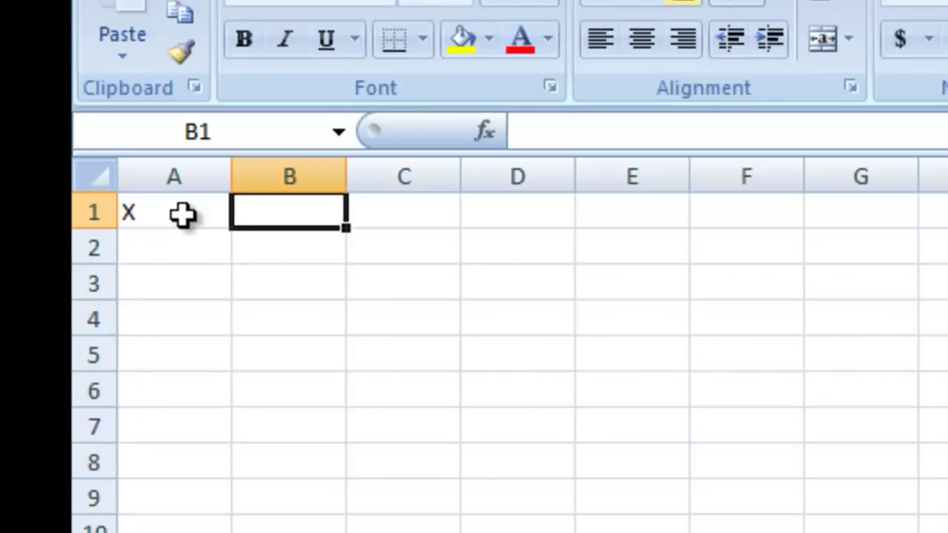
text(Y)
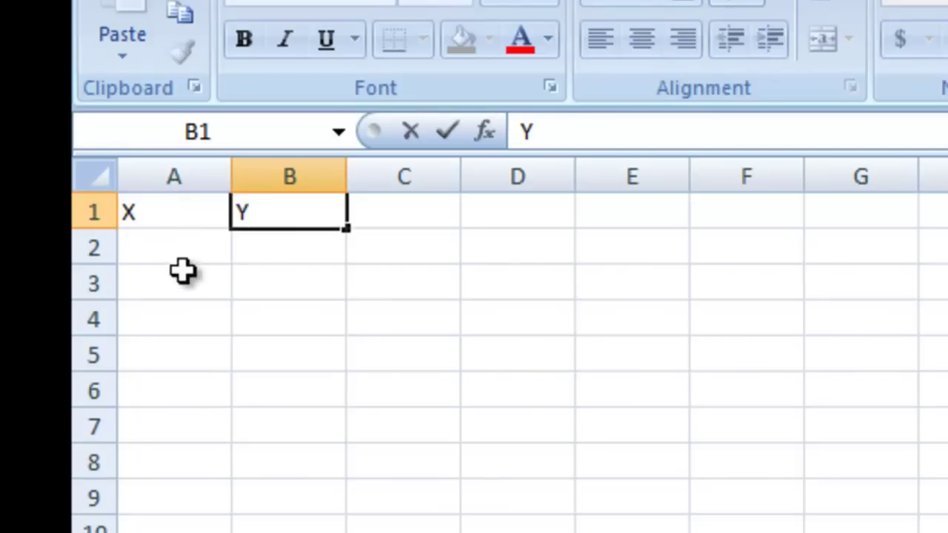
Enter 0 and 1 in A2 and A3 and extend the series down to 10 in A12.
click(184, 250)
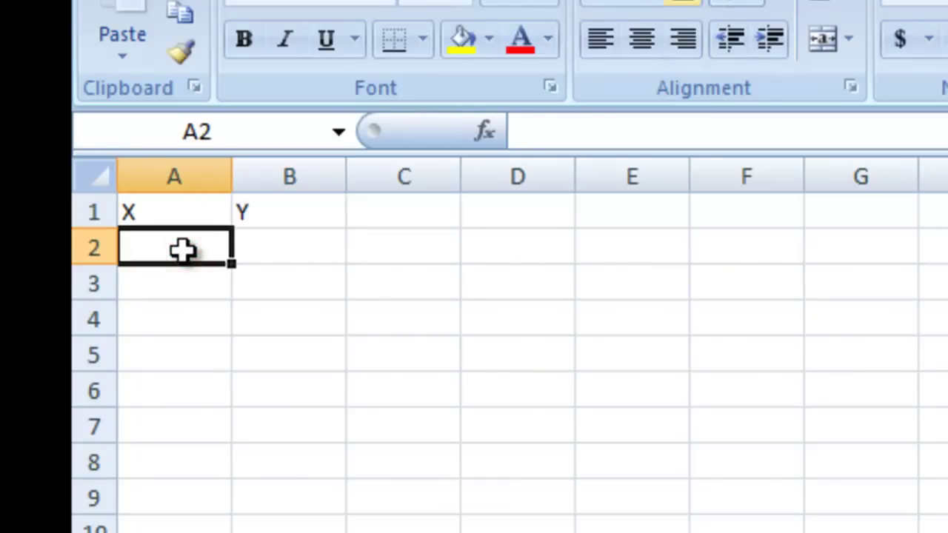
text(0)
key(Return)
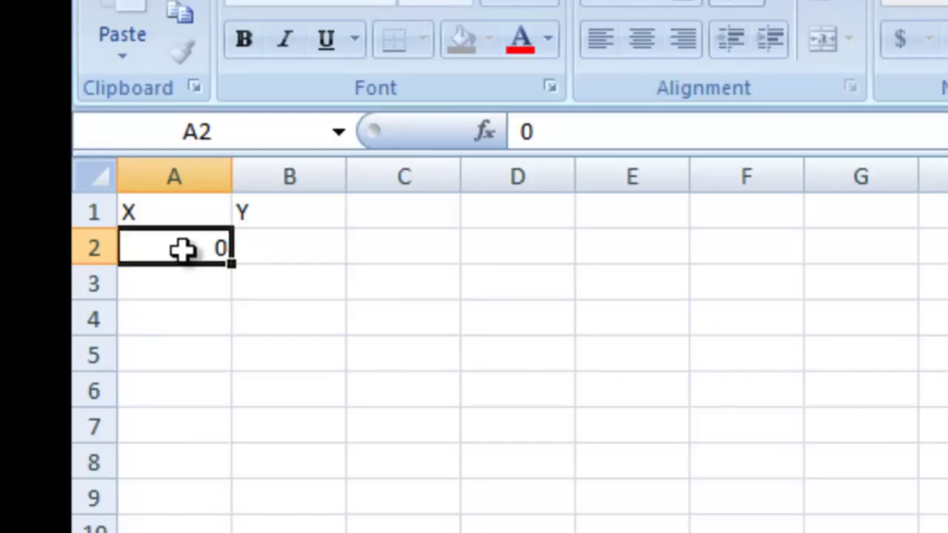
text(1)
drag(171, 249, 175, 285)
drag(229, 299, 190, 532)
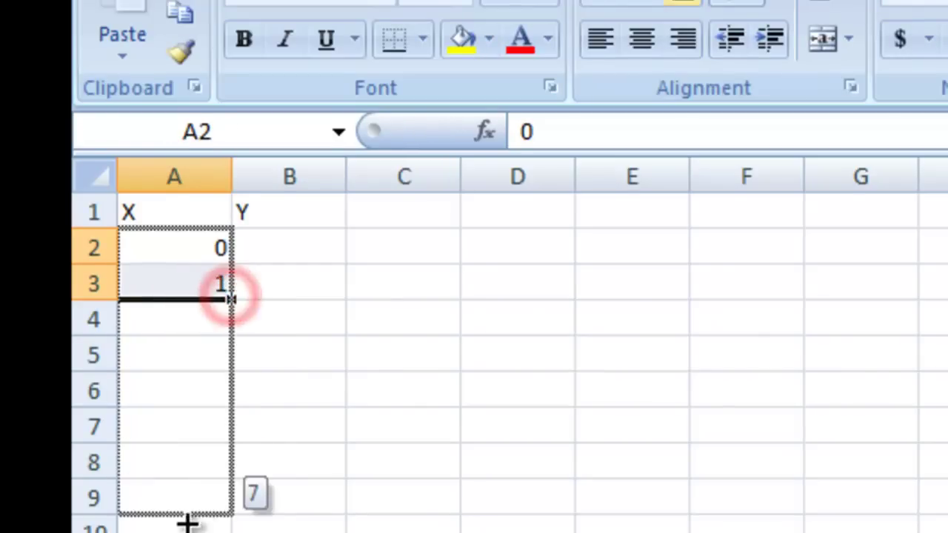
drag(243, 500, 243, 501)
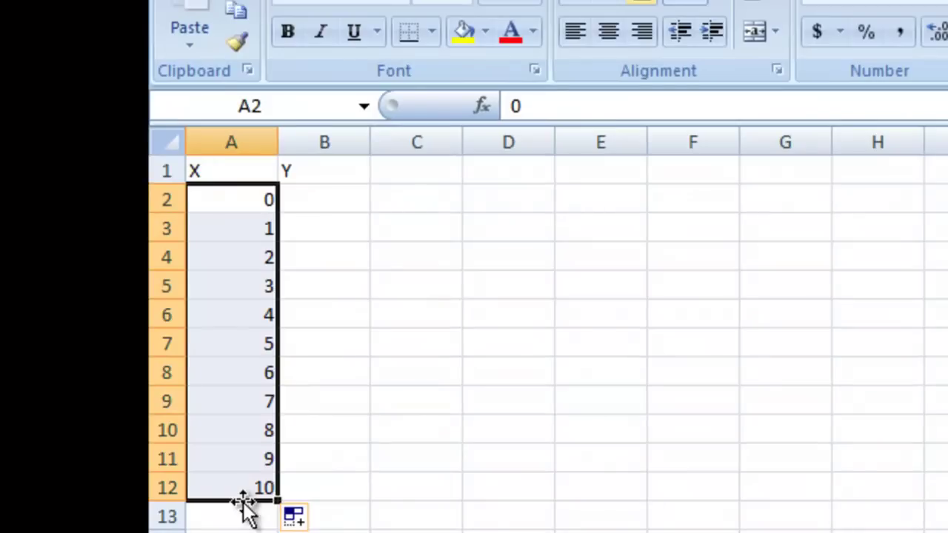
Enter the label b= in cell C1 and the value 3 in cell D1.
click(404, 171)
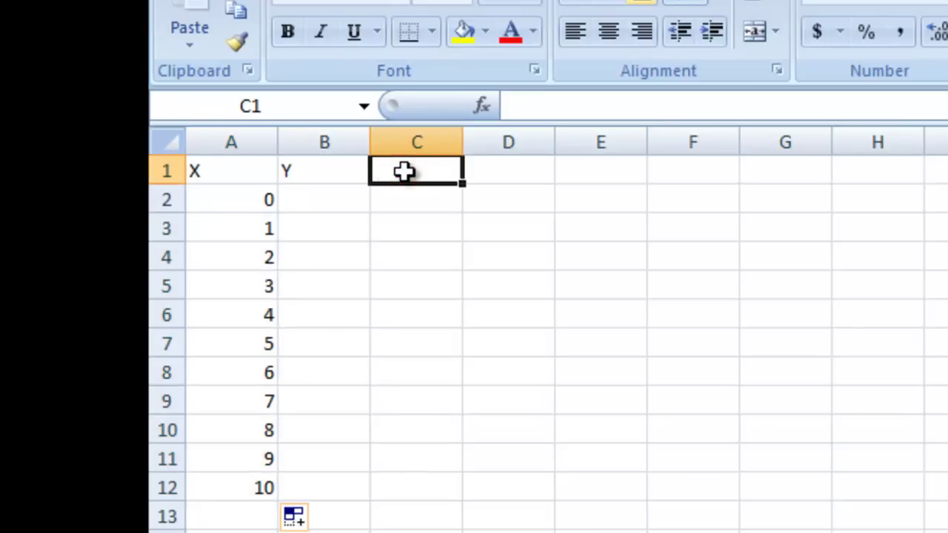
text(b=)
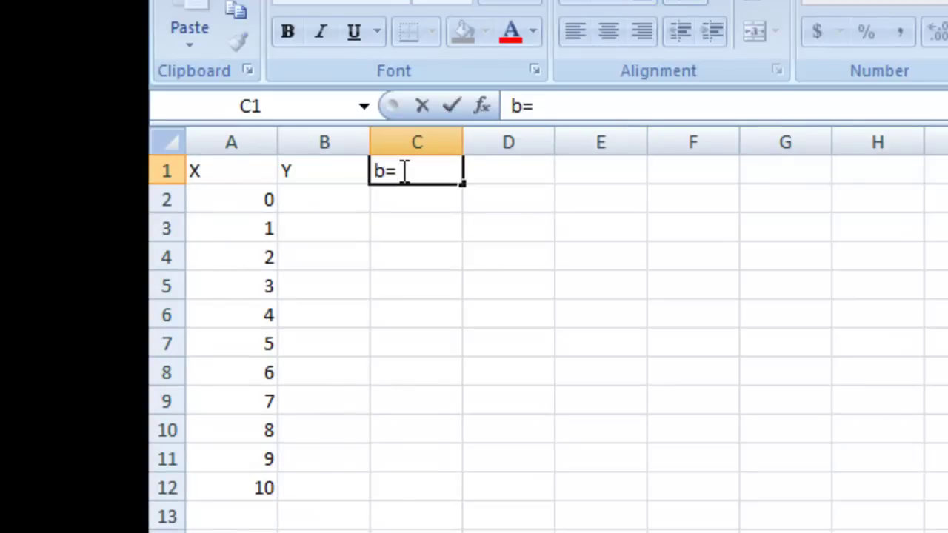
key(Tab)
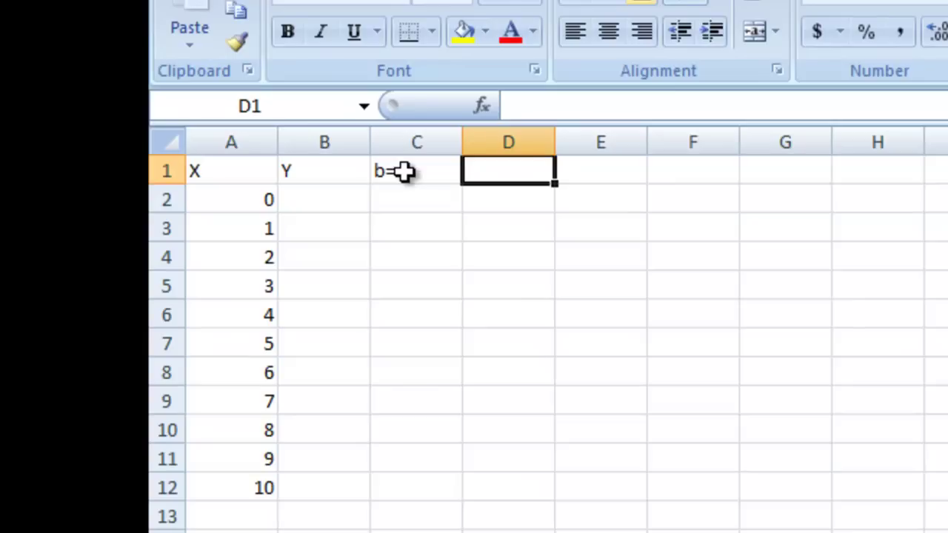
text(3)
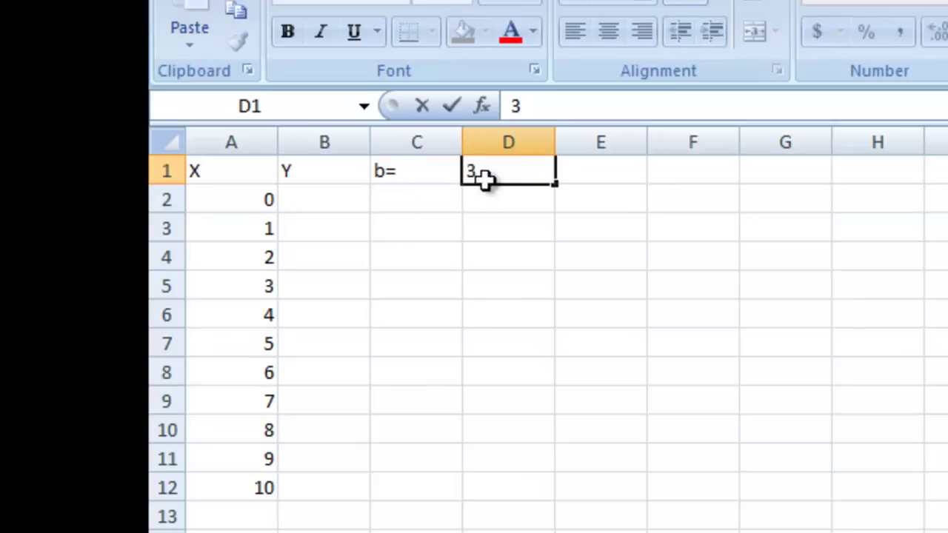
Assign the name b to cell D1, which holds the intercept value.
click(419, 171)
click(483, 171)
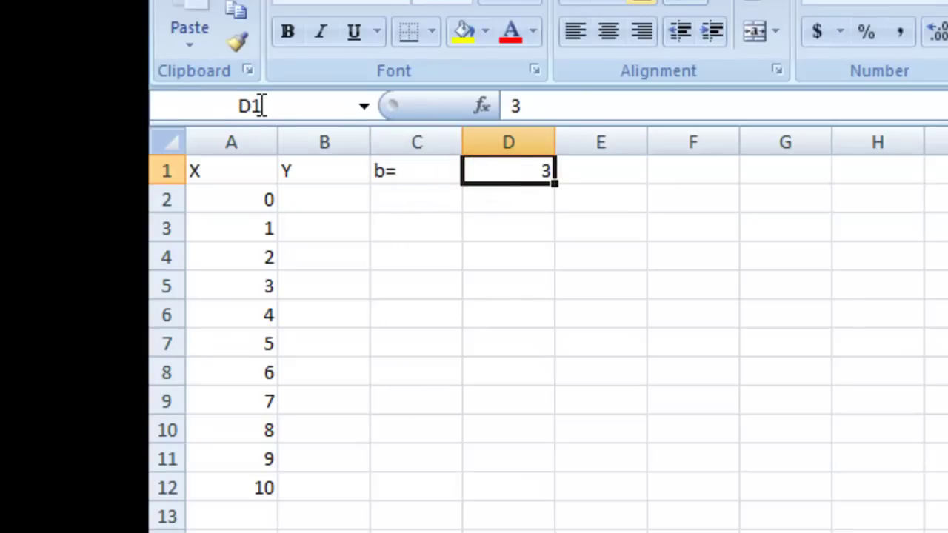
click(259, 106)
text(b)
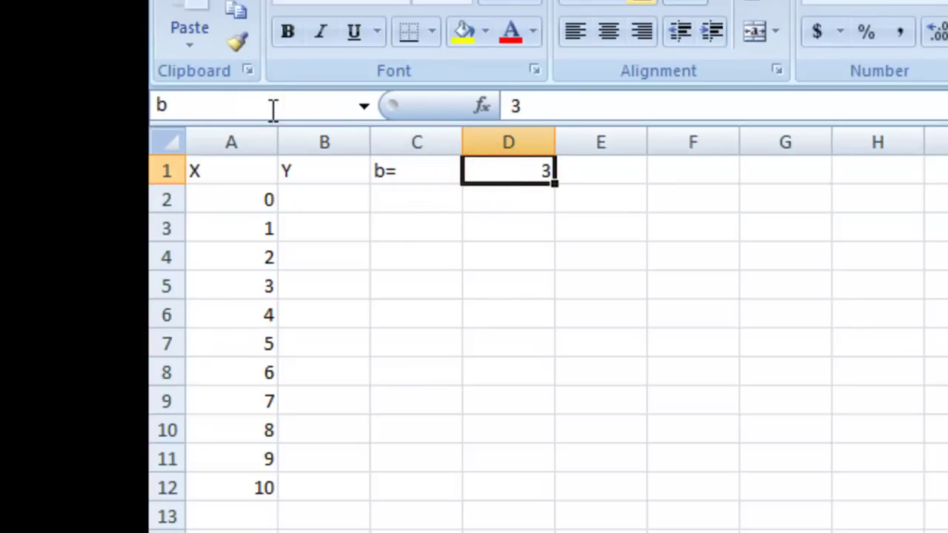
key(Return)
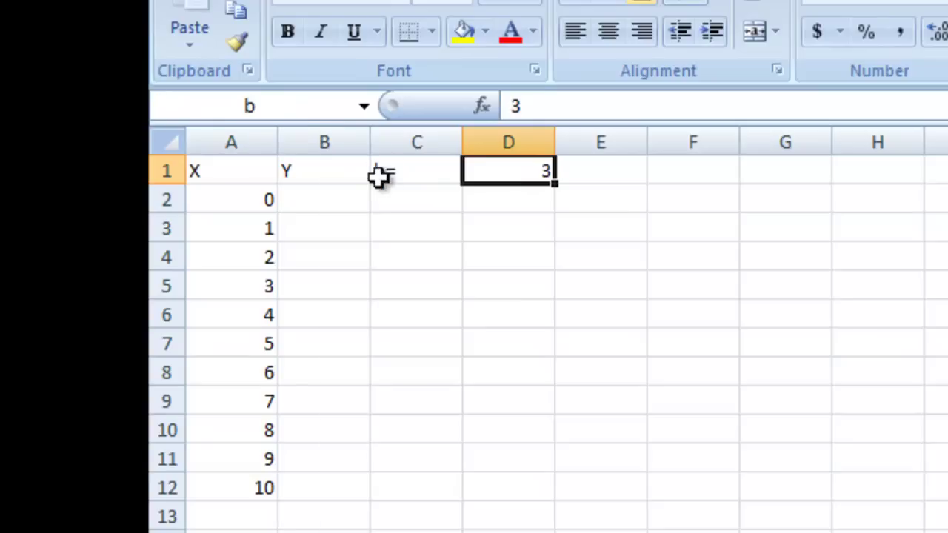
Enter the label m= in cell C2 and the value 2 in cell D2.
click(410, 205)
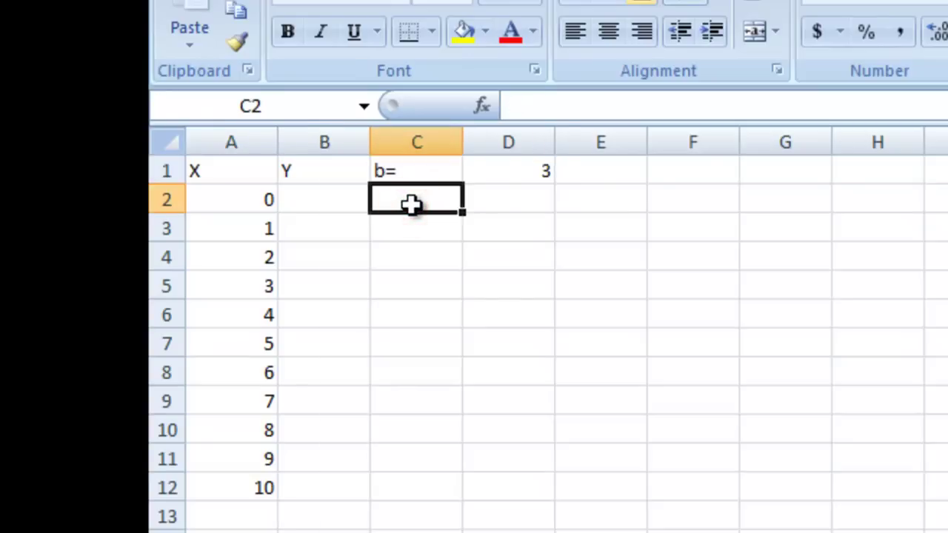
text(m=)
key(Tab)
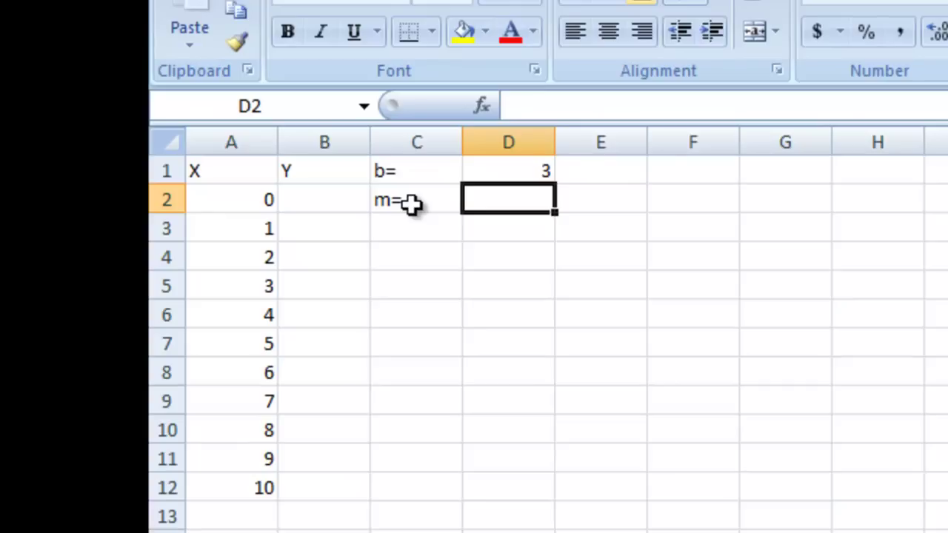
text(2)
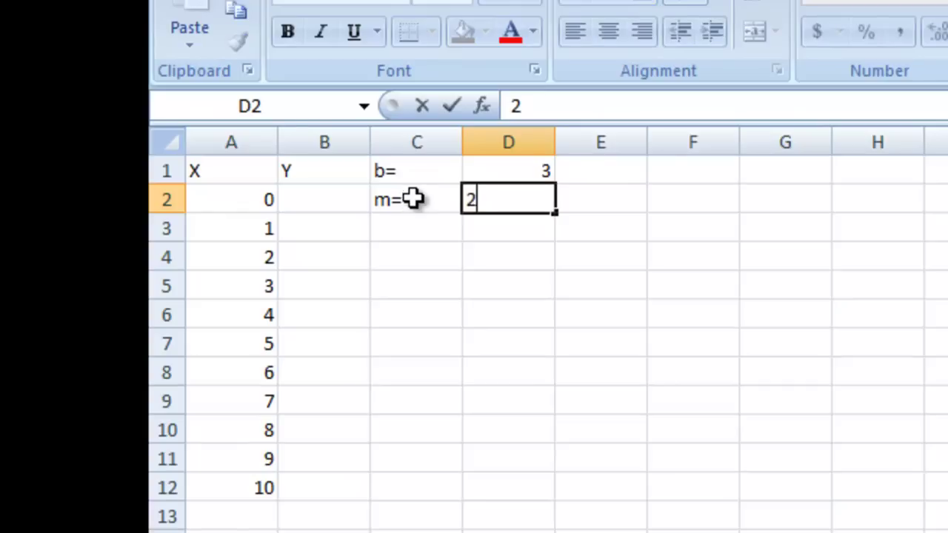
Assign the name m to cell D2 and check the names of cells D1 and D2.
click(257, 104)
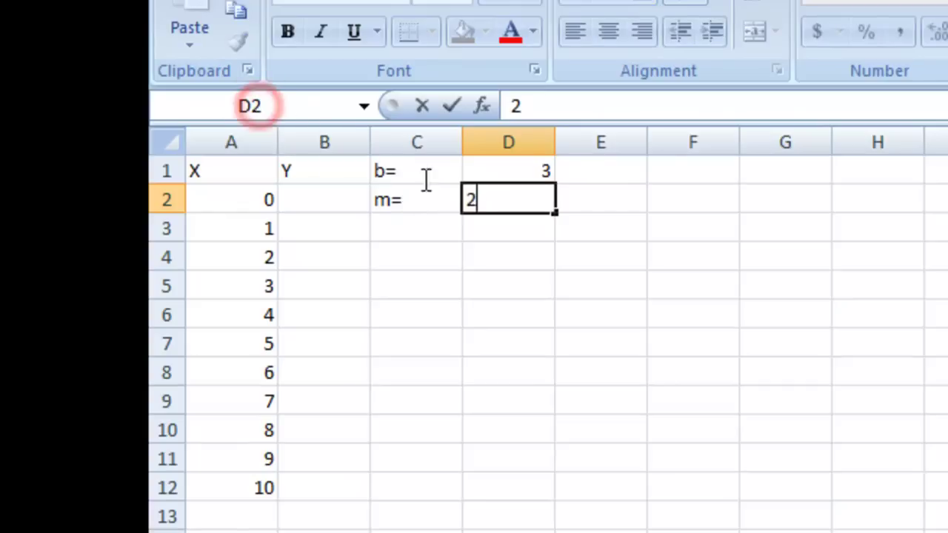
click(474, 250)
click(496, 197)
click(255, 109)
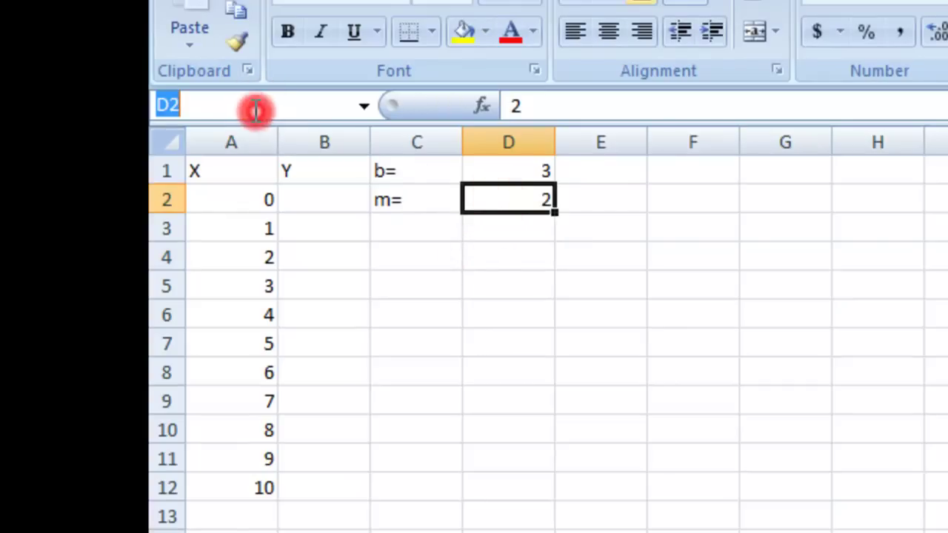
text(m)
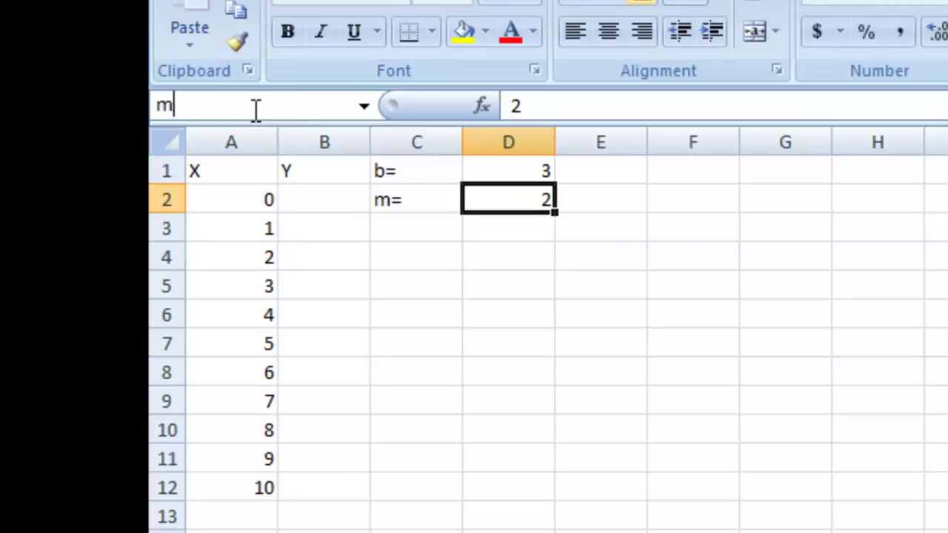
key(Return)
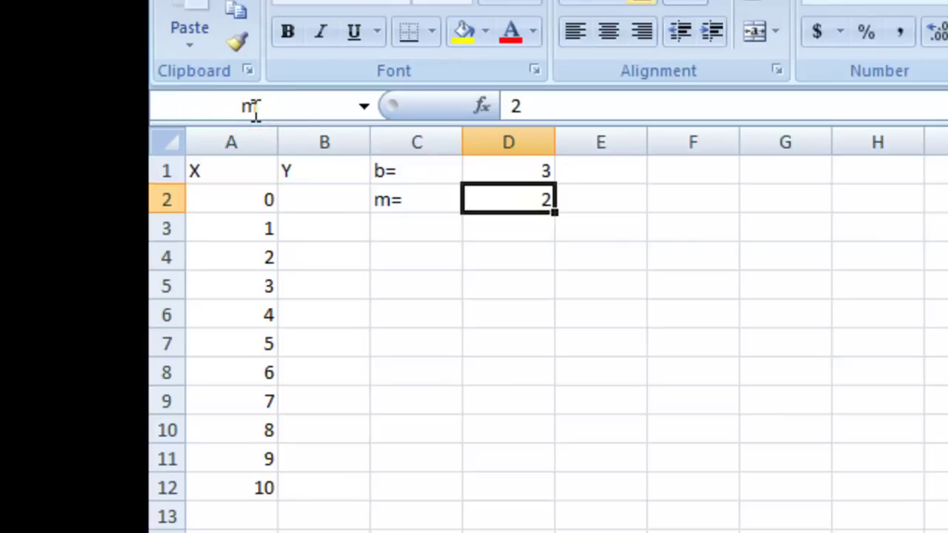
click(508, 175)
click(502, 206)
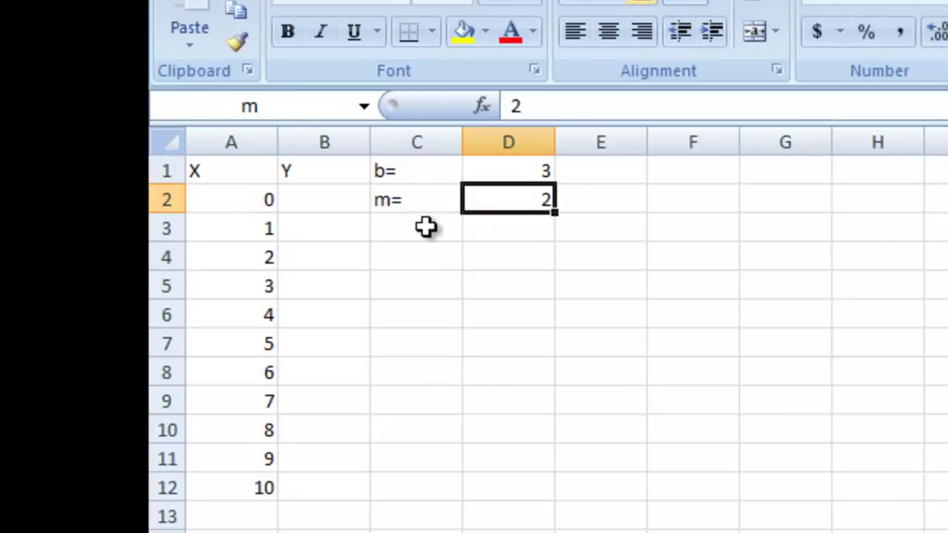
Enter the formula =m*A2+b in cell B2 and fill it down to B12.
click(319, 198)
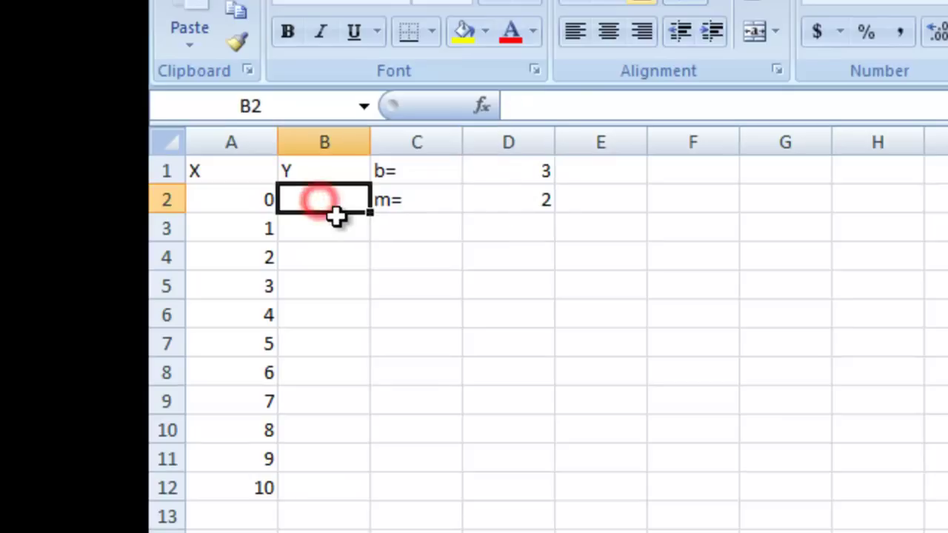
text(=)
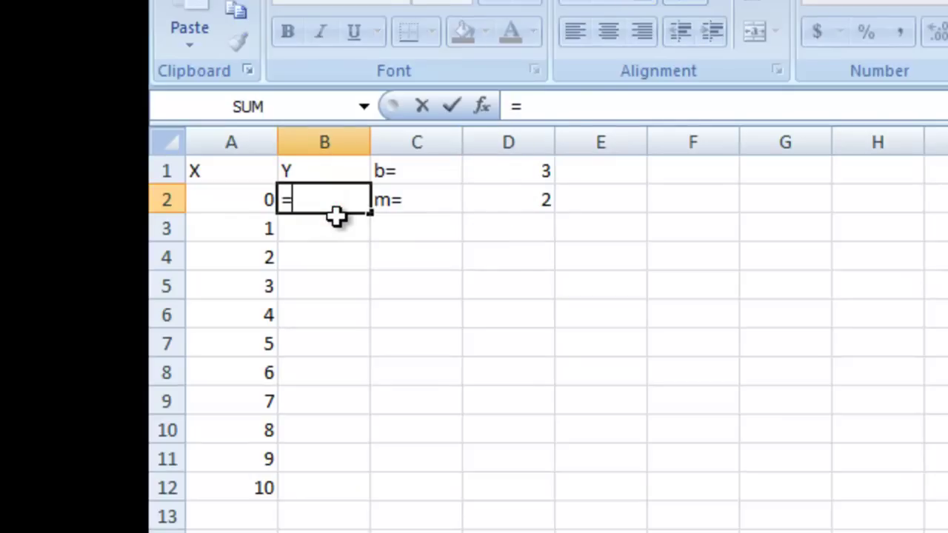
text(m*)
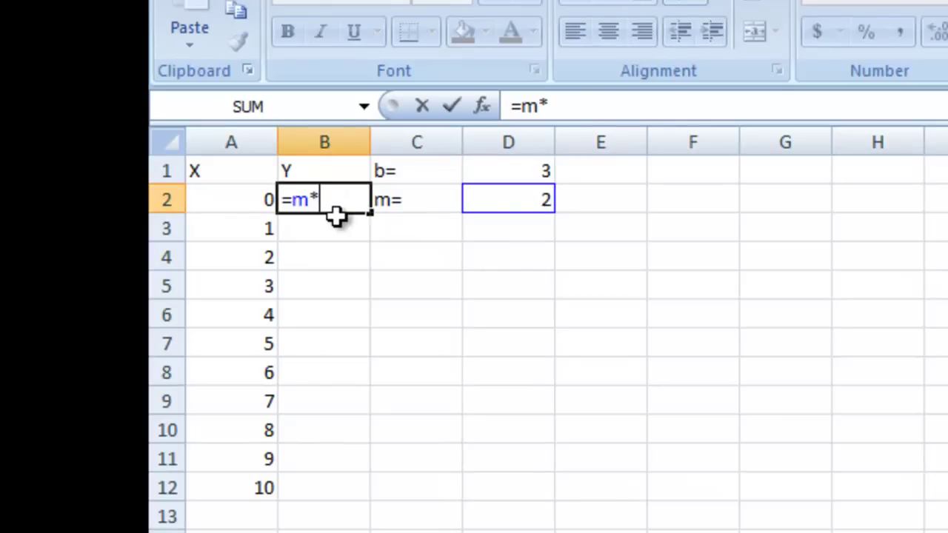
click(234, 200)
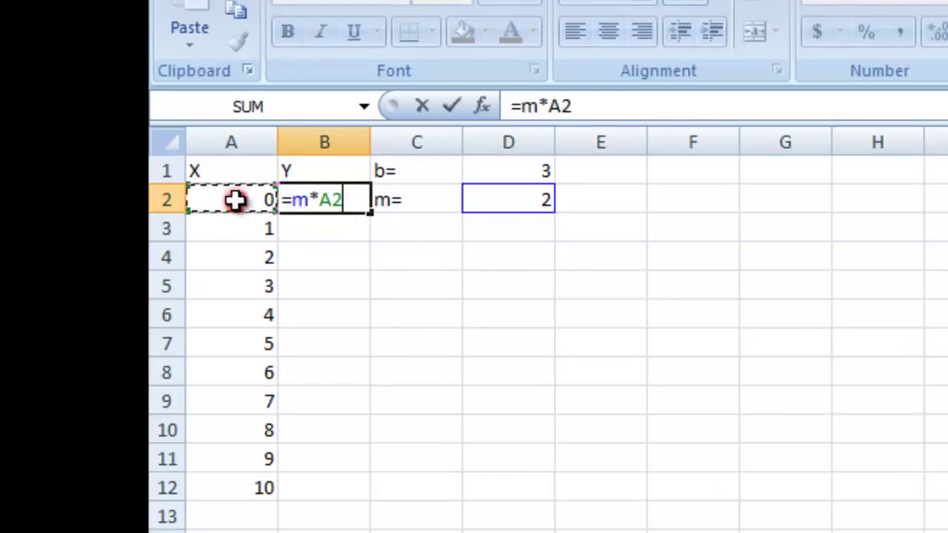
text(+)
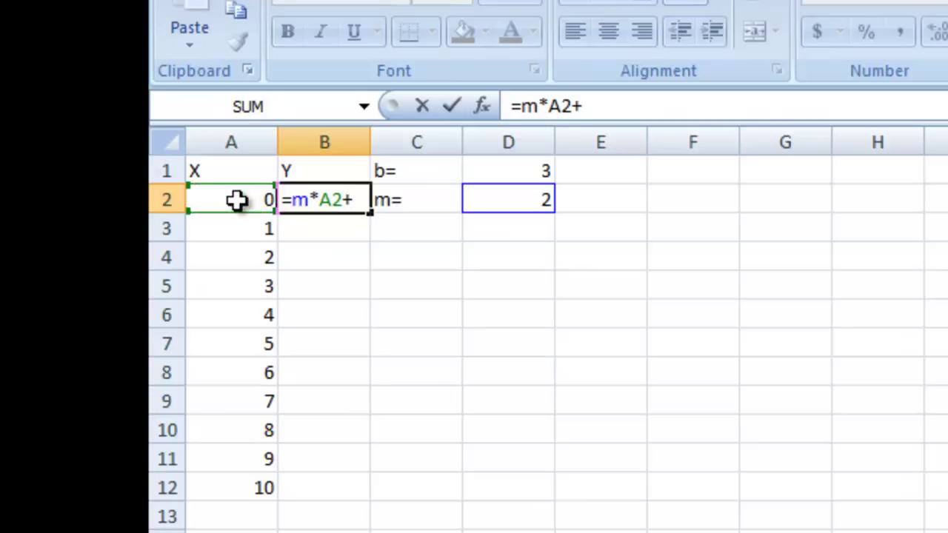
text(b)
key(Return)
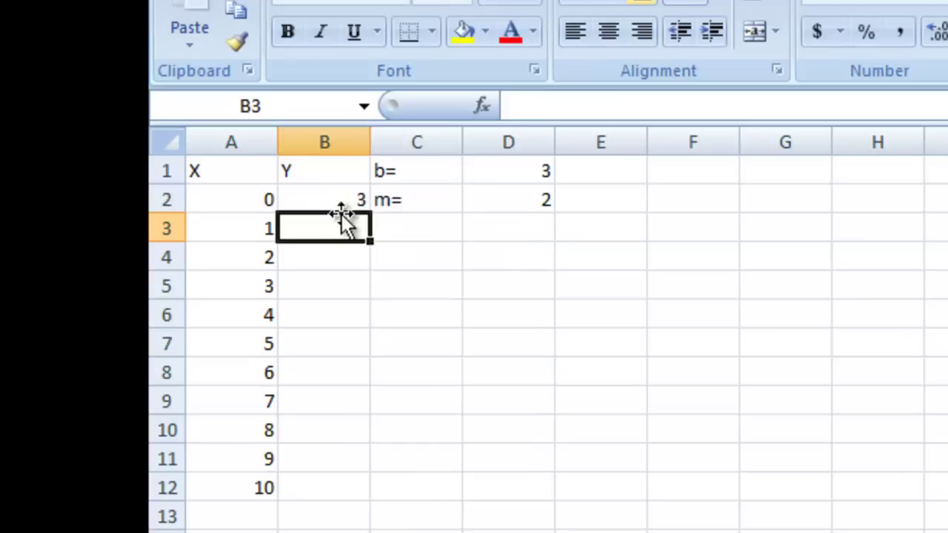
click(335, 200)
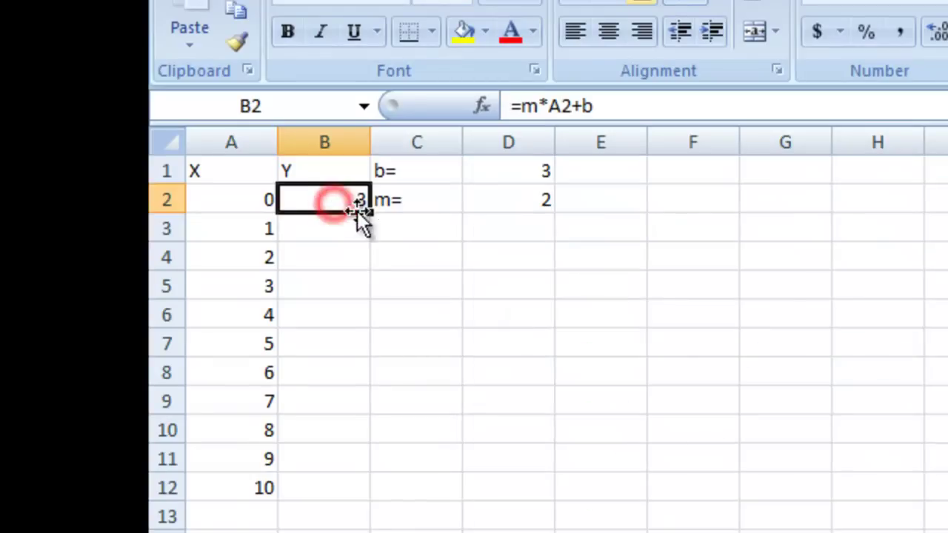
drag(369, 213, 362, 491)
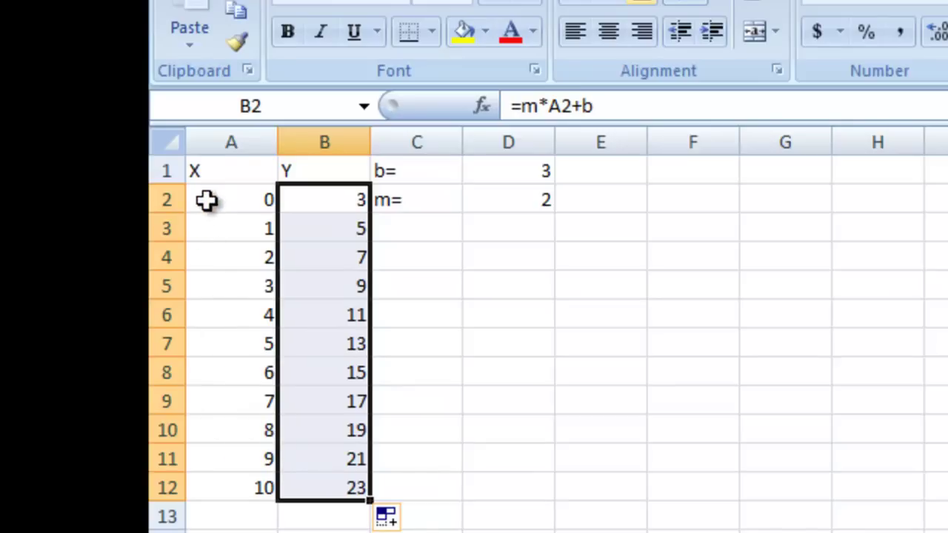
Insert a markers-only scatter chart of the X and Y values in A2:B12.
drag(208, 201, 307, 461)
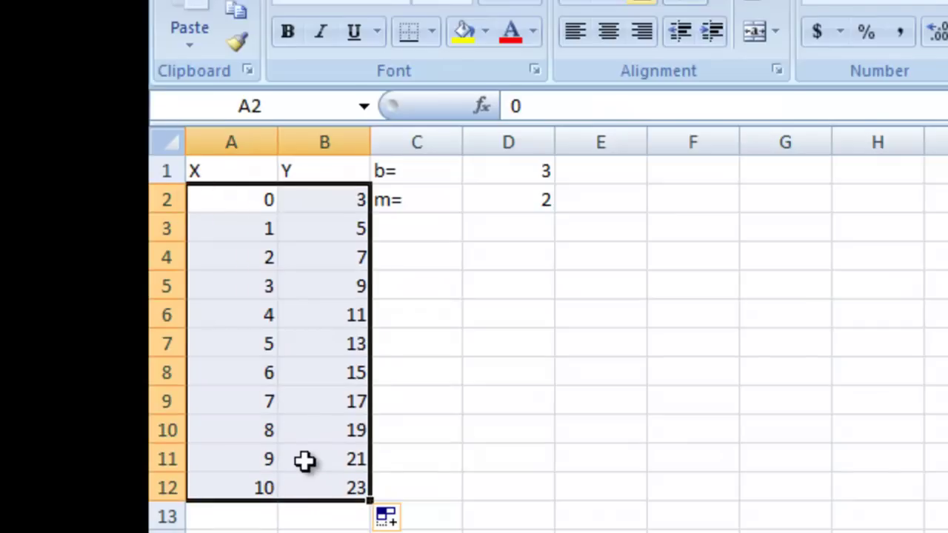
click(222, 63)
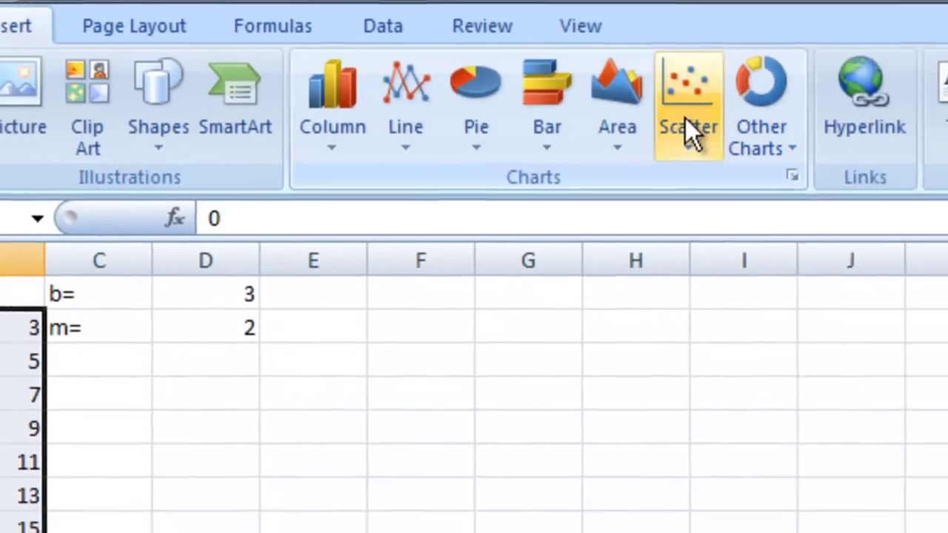
click(910, 137)
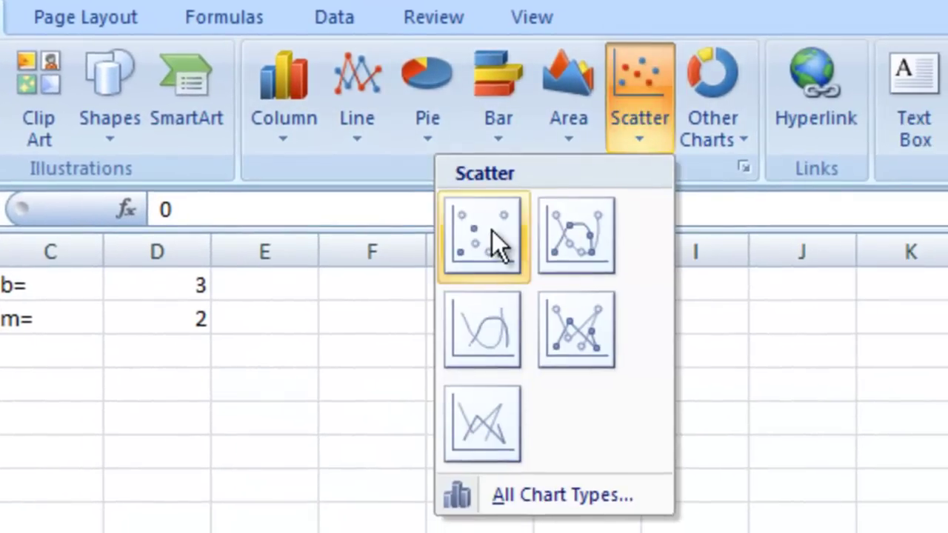
click(492, 232)
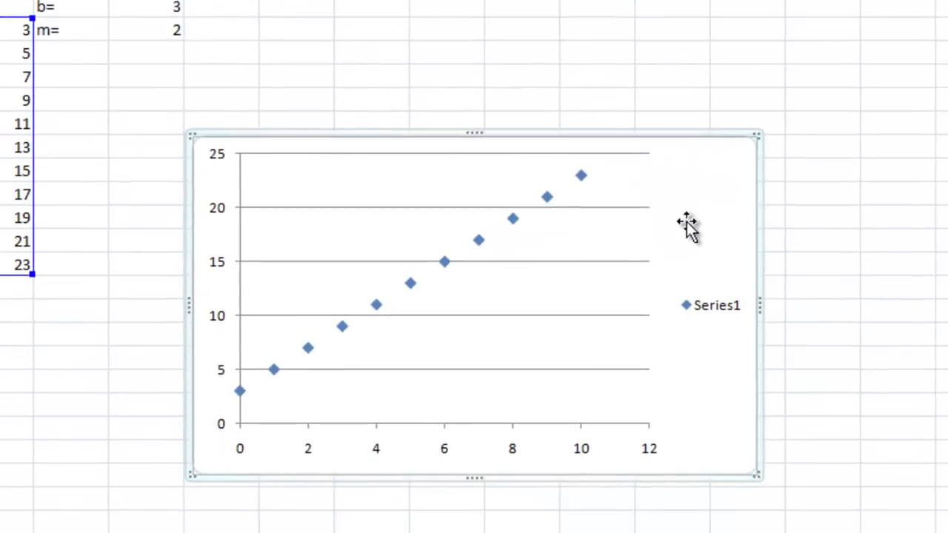
Add a linear trendline with its equation displayed to the chart's data series, and move the equation into the clear area above the line.
drag(766, 331, 762, 284)
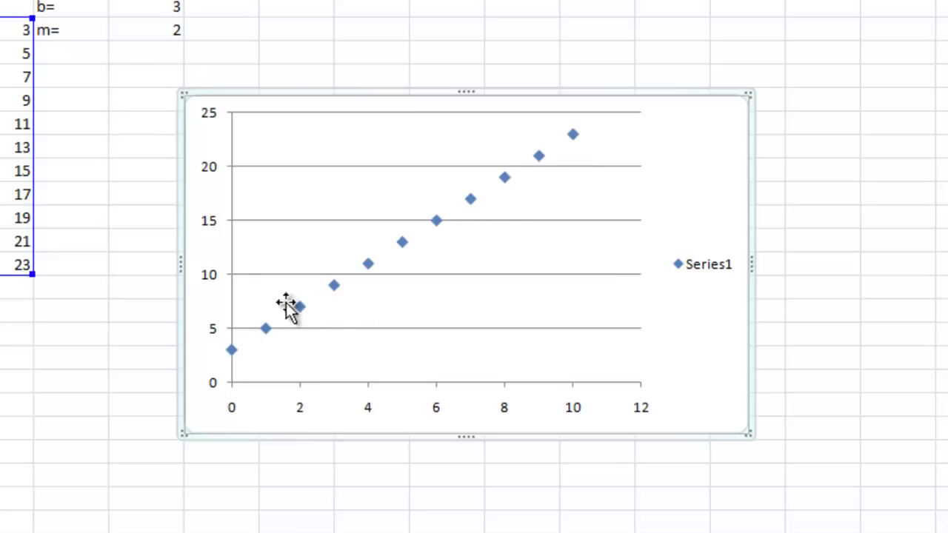
click(573, 136)
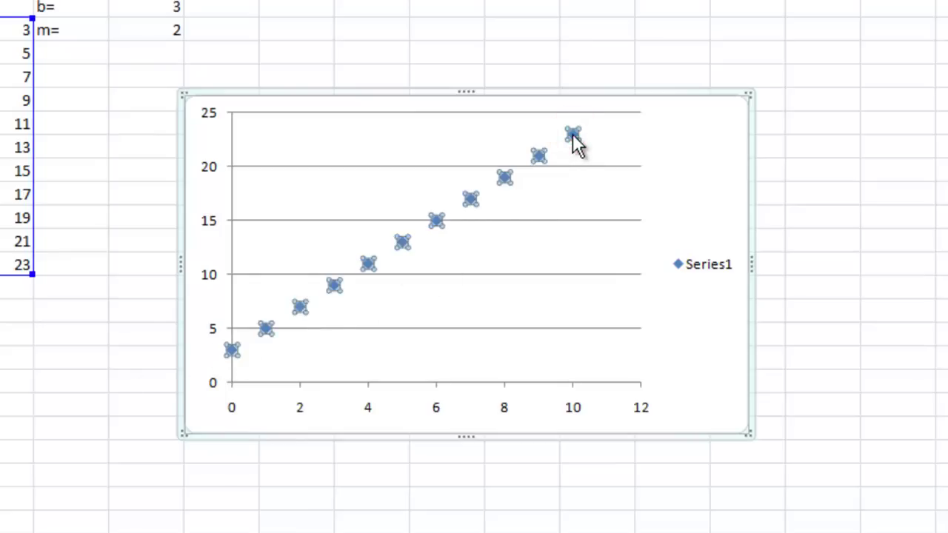
right_click(573, 136)
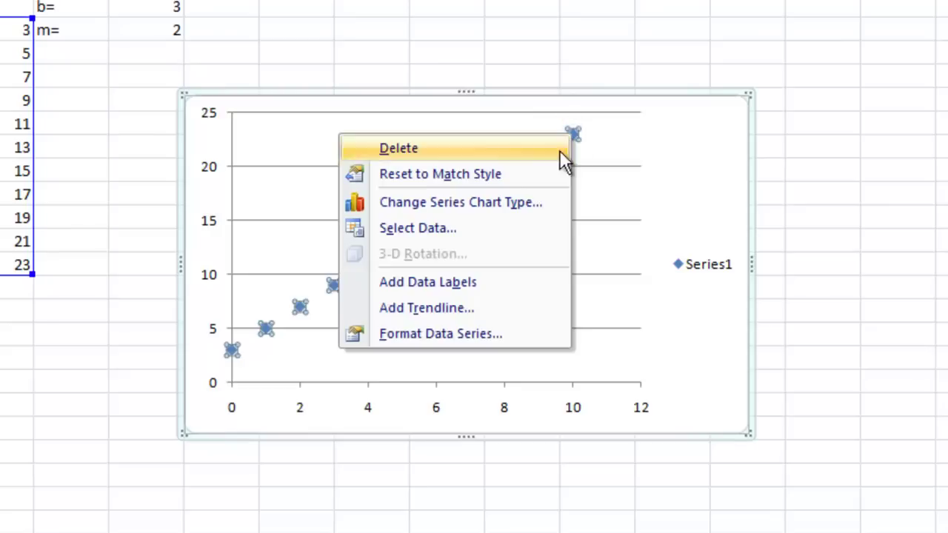
click(467, 308)
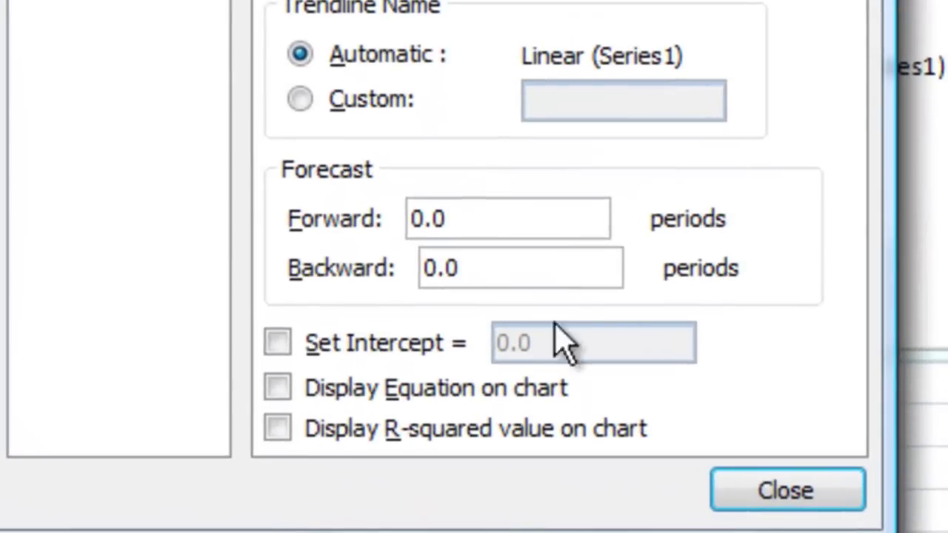
click(280, 392)
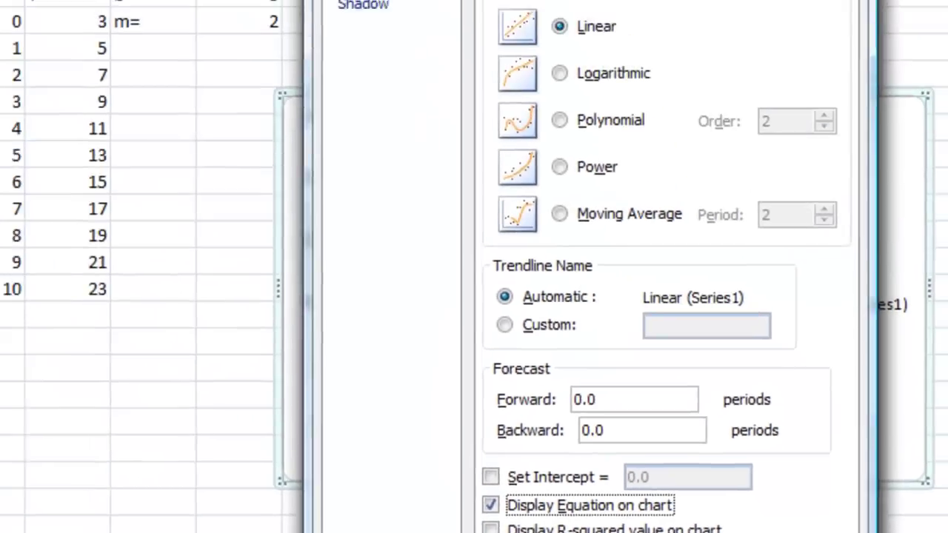
click(788, 491)
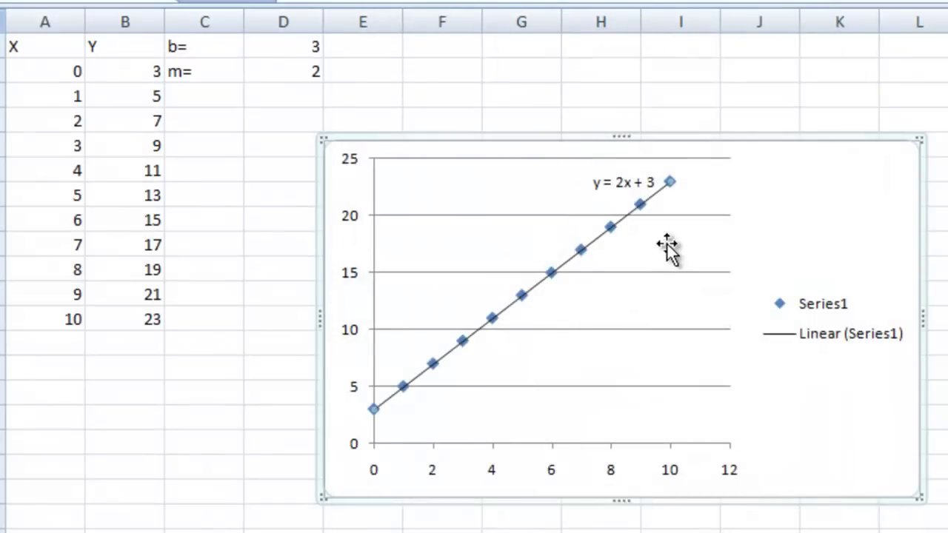
click(624, 181)
drag(624, 182, 480, 186)
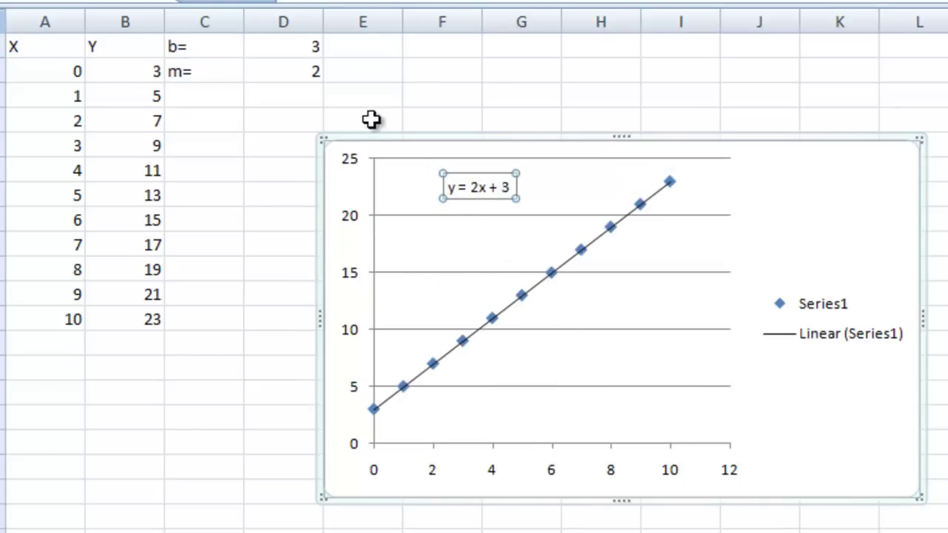
Set the intercept b in cell D1 to 5 and the slope m in cell D2 to -3.
click(287, 47)
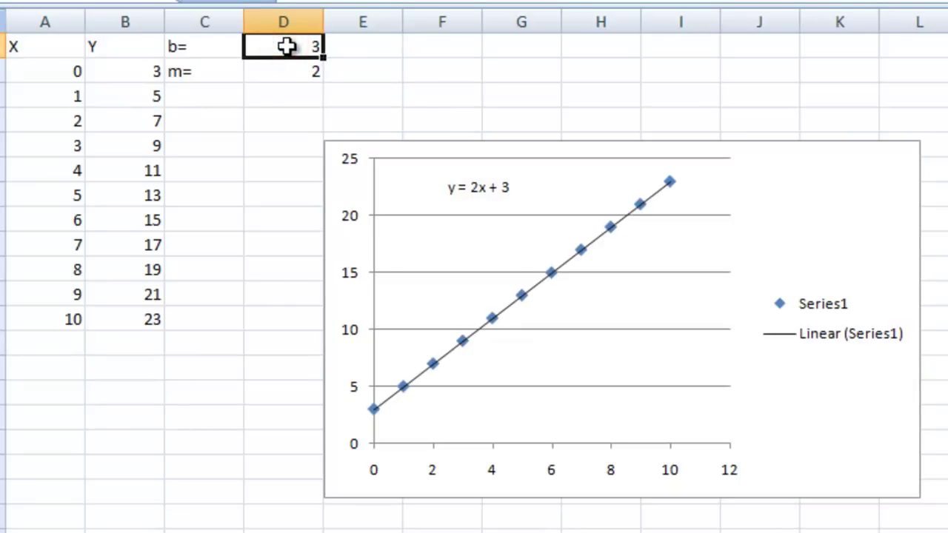
text(5)
key(Return)
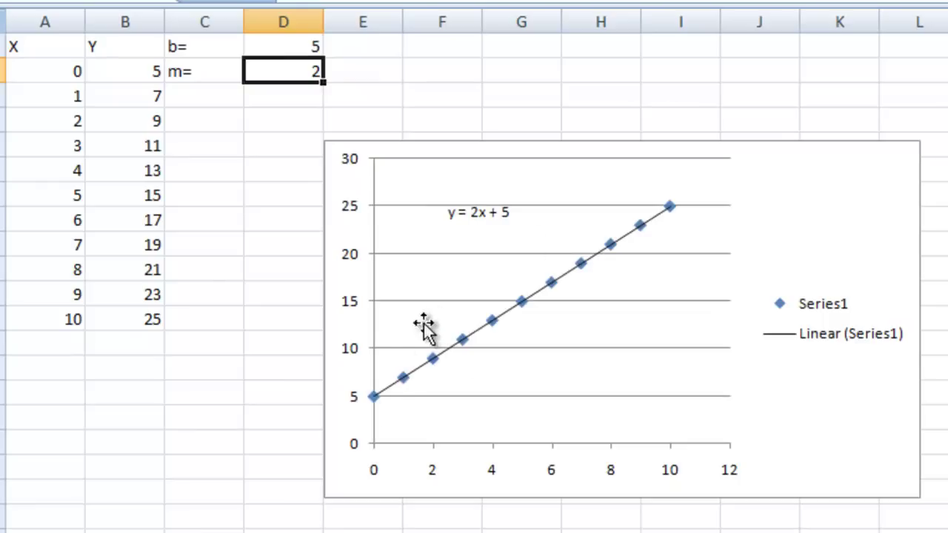
click(280, 69)
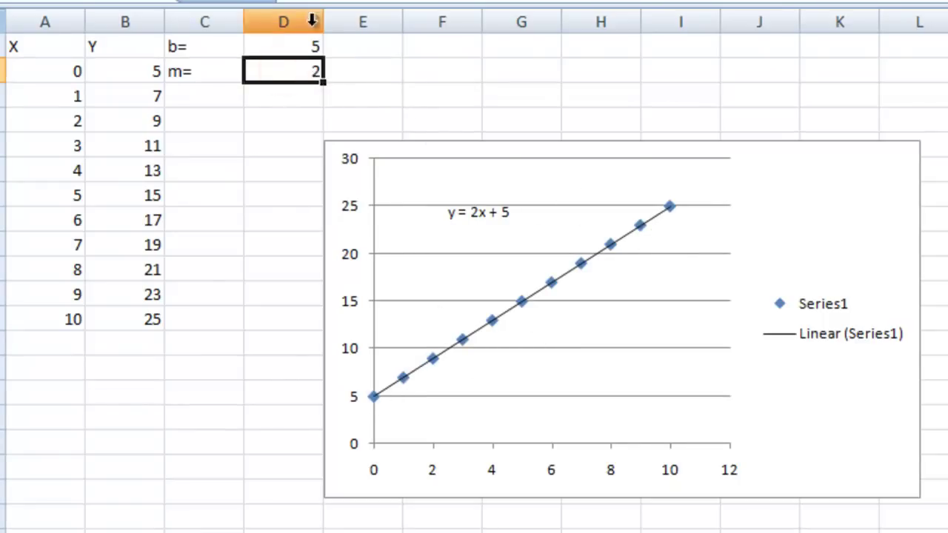
click(310, 1)
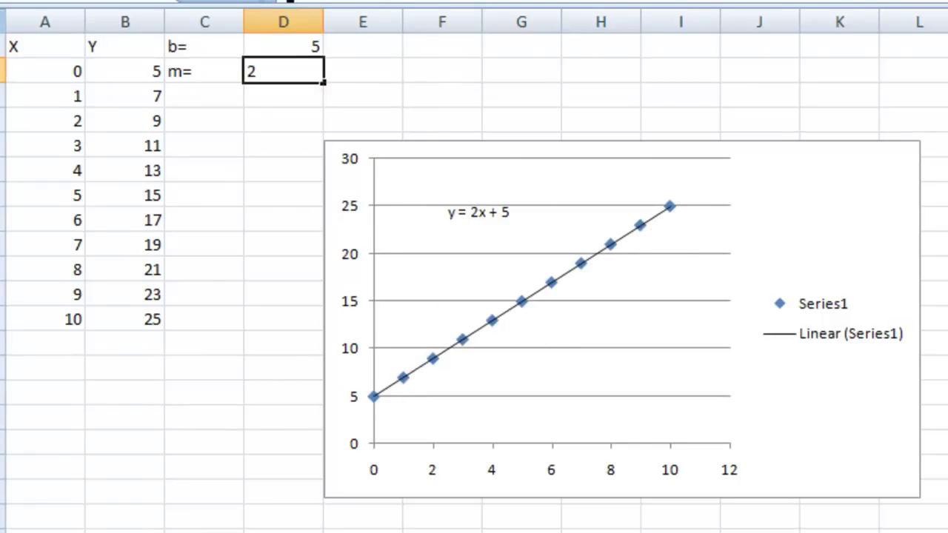
key(Return)
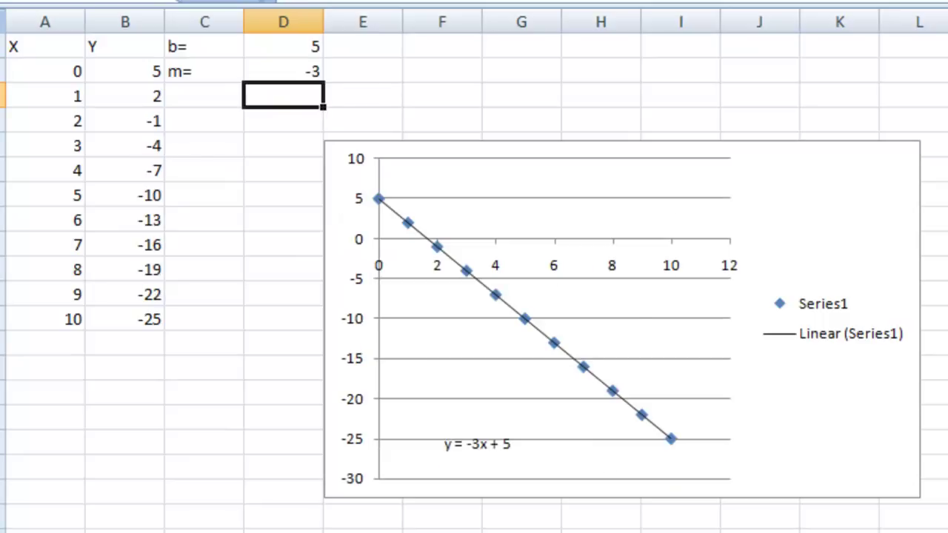